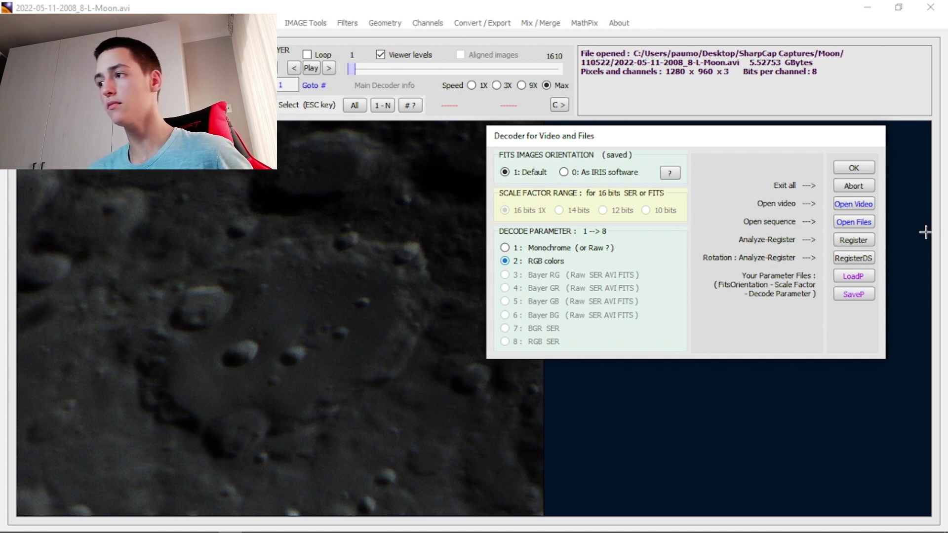
# Step: Open Register for the Moon video, frame a surface region around the central small craters, and analyze the images
pyautogui.click(854, 240)
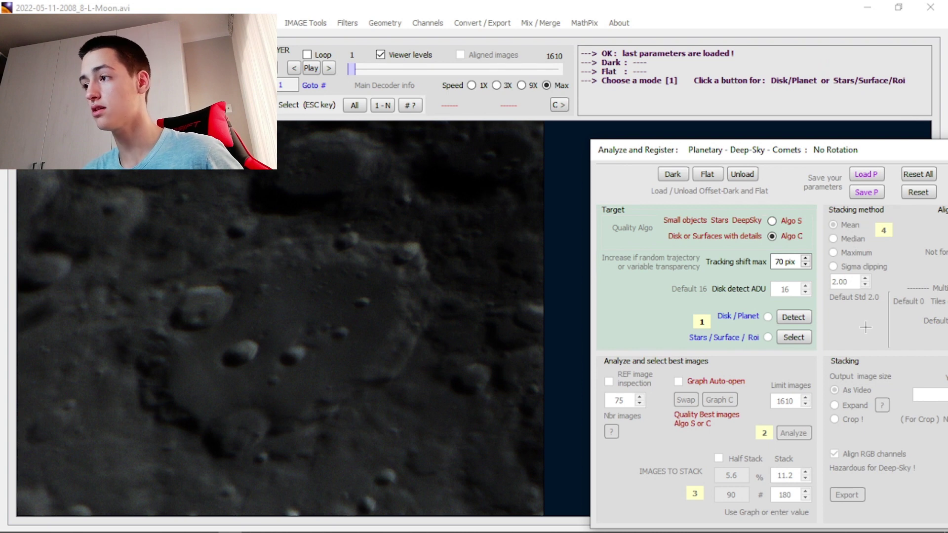
pyautogui.click(766, 337)
pyautogui.moveTo(199, 265)
pyautogui.mouseDown()
pyautogui.moveTo(389, 423)
pyautogui.moveTo(362, 382)
pyautogui.mouseUp()
pyautogui.click(779, 433)
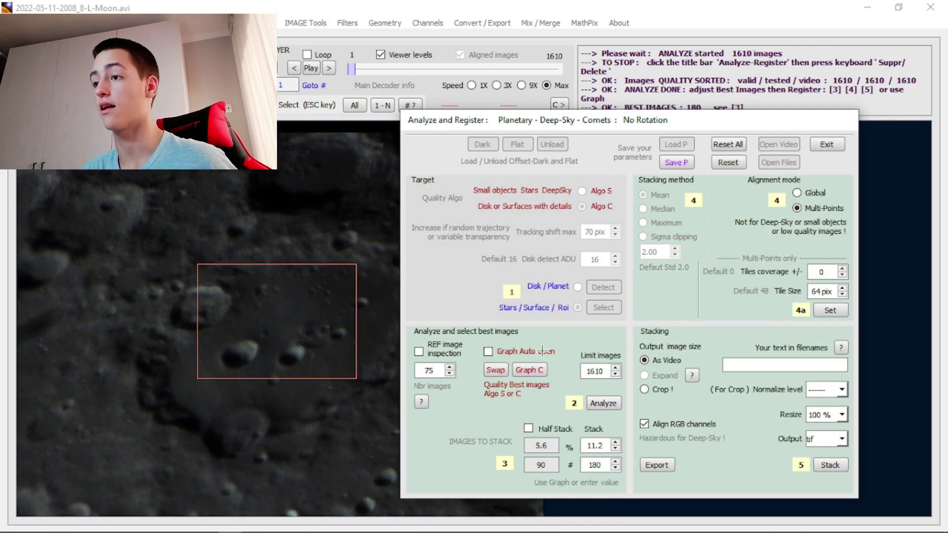
# Step: Compare the best and worst frames on the Algo C quality graph and accept all 1610 images (100 %) for stacking
pyautogui.click(530, 370)
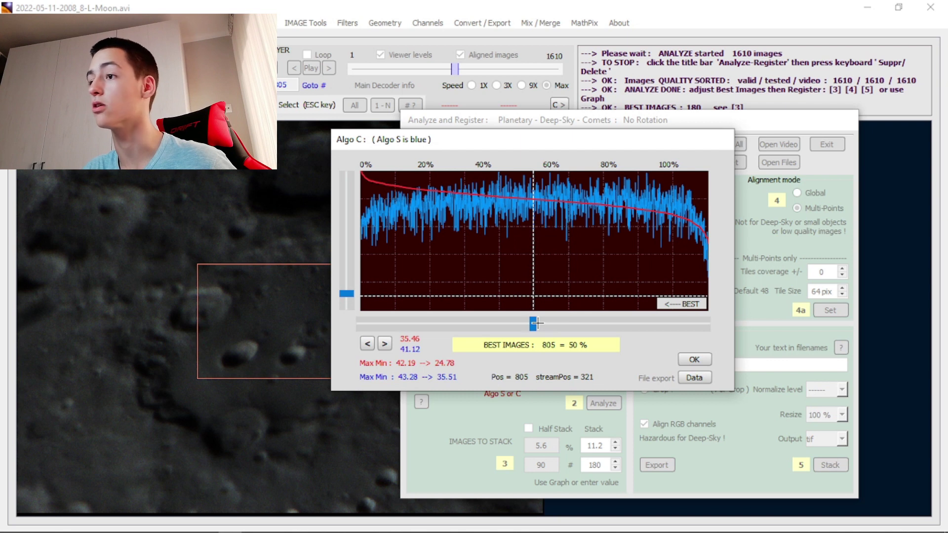
pyautogui.moveTo(532, 323); pyautogui.dragTo(814, 335)
pyautogui.press('Home')
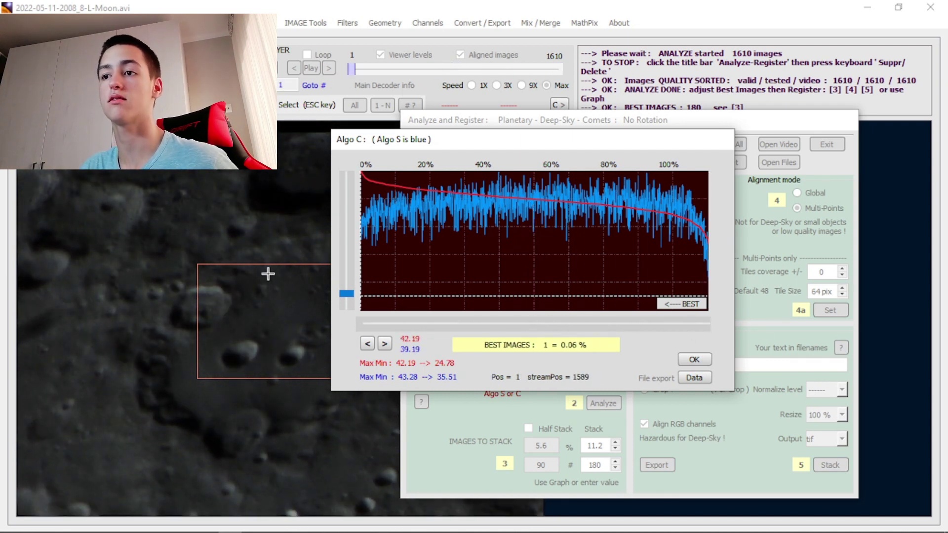
pyautogui.press('End')
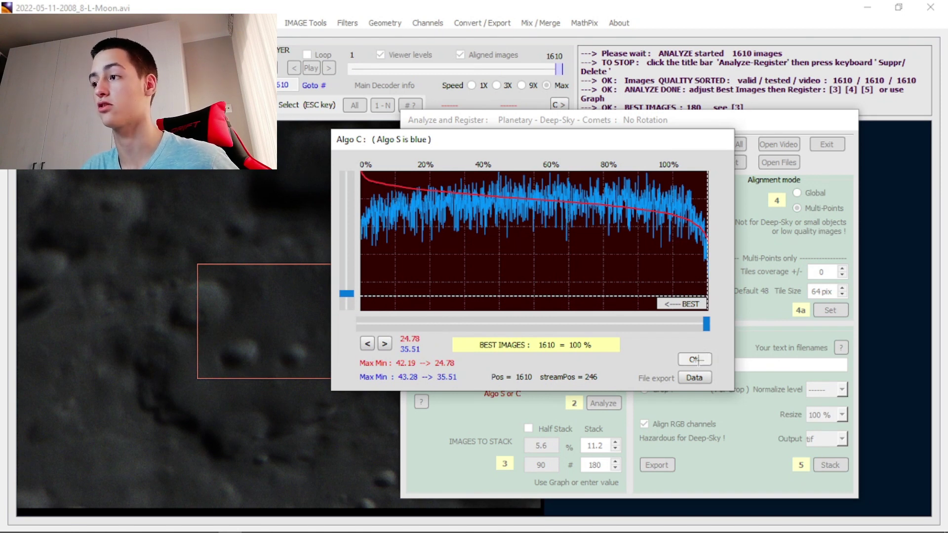
pyautogui.click(695, 360)
# Step: Set the tiles coverage to 2, generate the multi-point alignment tiles and start stacking
pyautogui.click(842, 268)
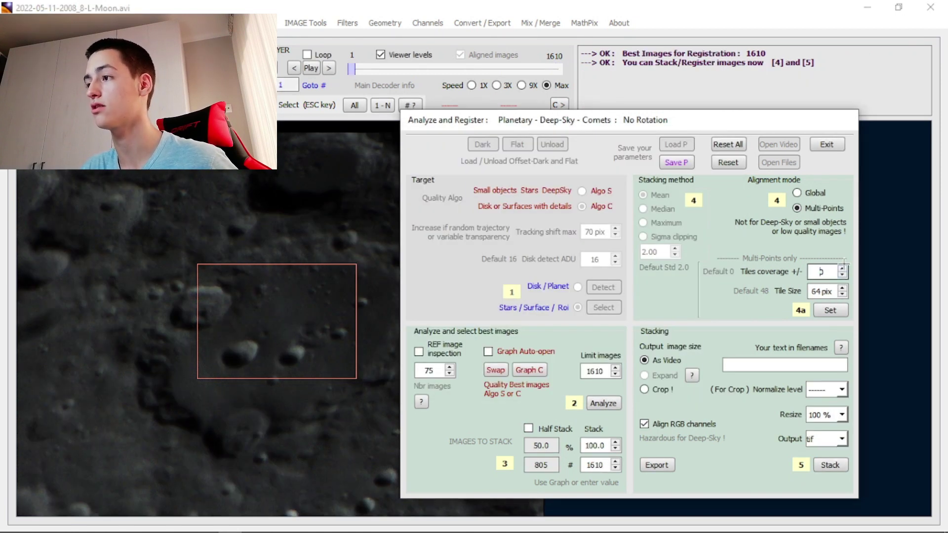
pyautogui.click(830, 310)
pyautogui.moveTo(676, 124); pyautogui.dragTo(755, 75)
pyautogui.click(909, 414)
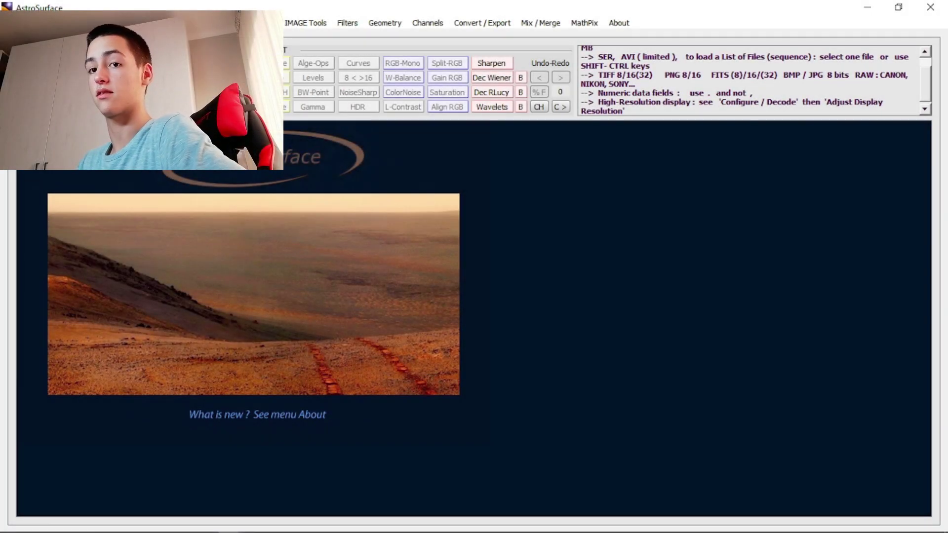
pyautogui.hotkey('alt', 'f')
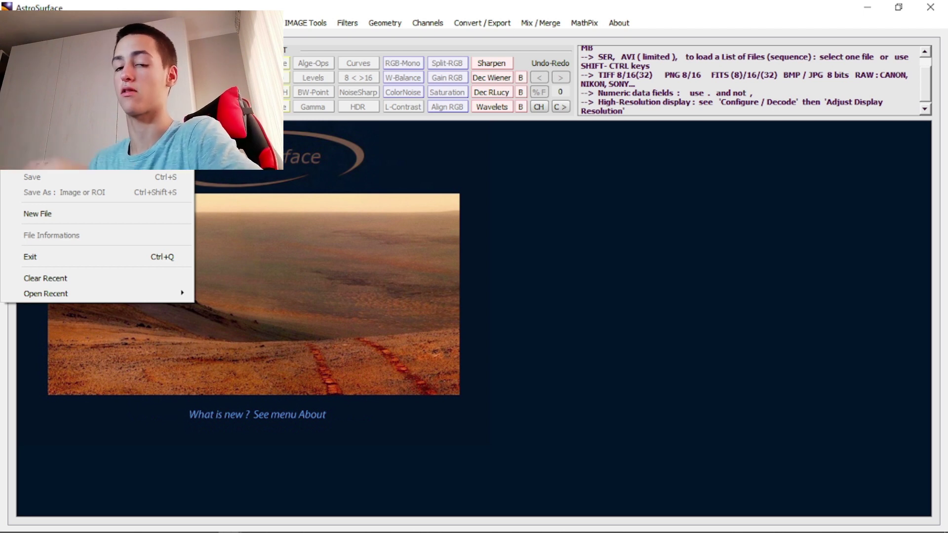
pyautogui.hotkey('ctrl', 'o')
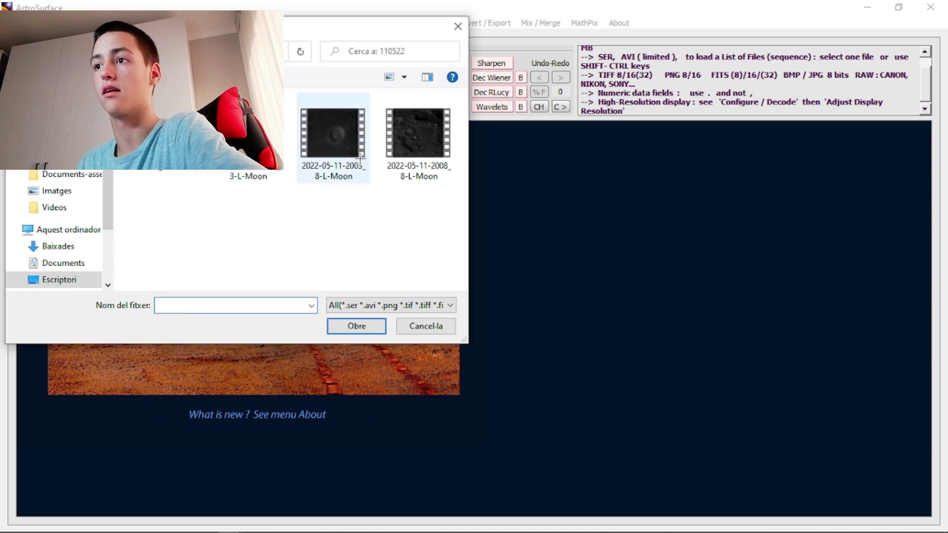
pyautogui.click(436, 140)
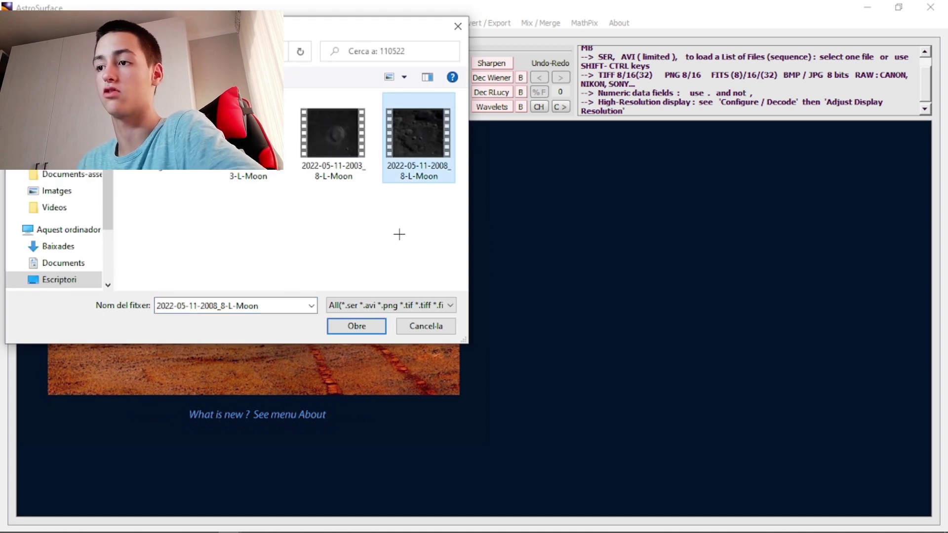
pyautogui.click(367, 326)
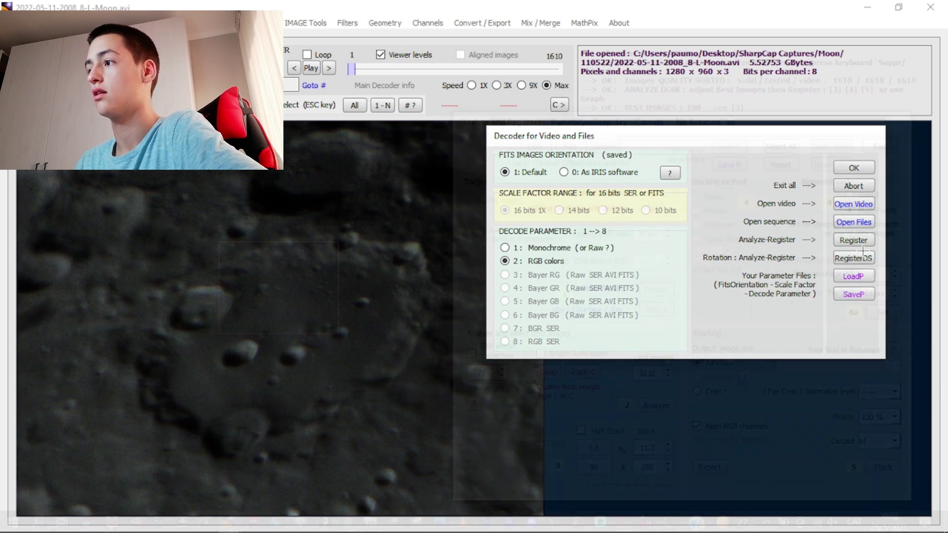
# Step: Limit the second session's stack to the best 172 images (10.68 %) using the Algo C quality graph
pyautogui.click(590, 372)
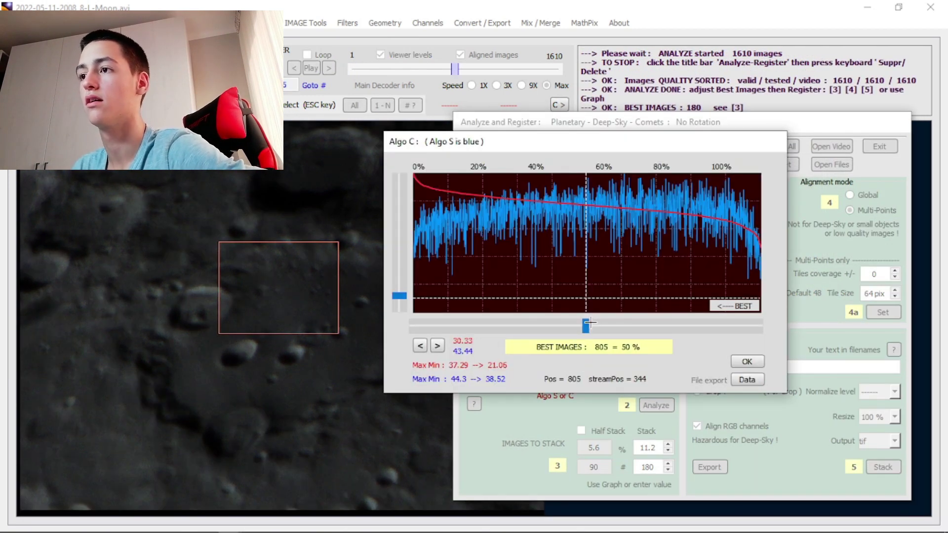
pyautogui.moveTo(591, 323)
pyautogui.mouseDown()
pyautogui.moveTo(474, 326)
pyautogui.moveTo(401, 307)
pyautogui.moveTo(459, 257)
pyautogui.moveTo(450, 265)
pyautogui.mouseUp()
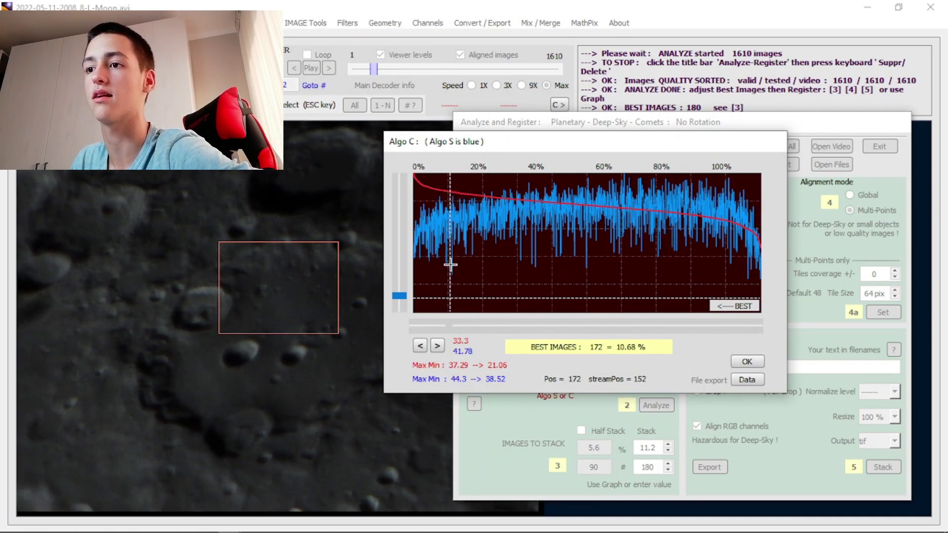
pyautogui.click(747, 362)
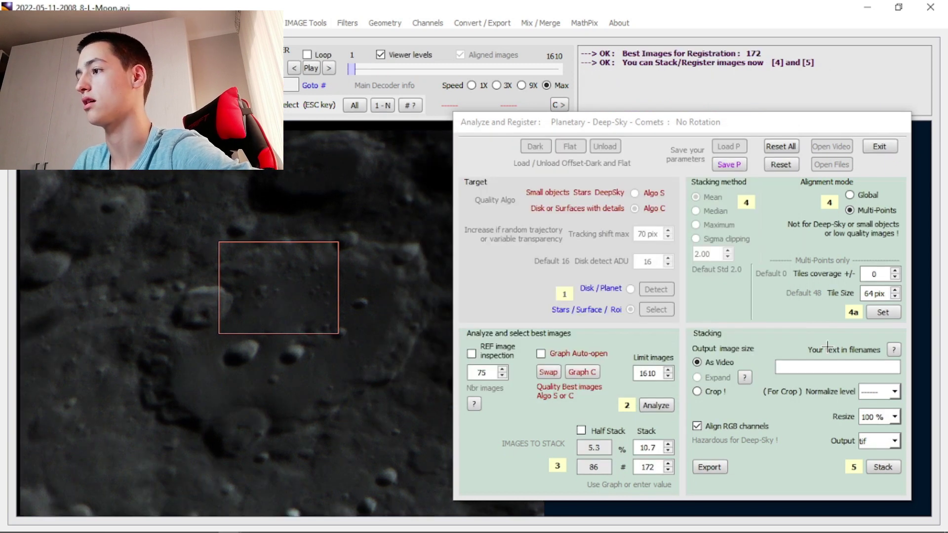
# Step: Set the tiles coverage to 3, generate the alignment tiles and stack the selected 172 images
pyautogui.click(895, 271)
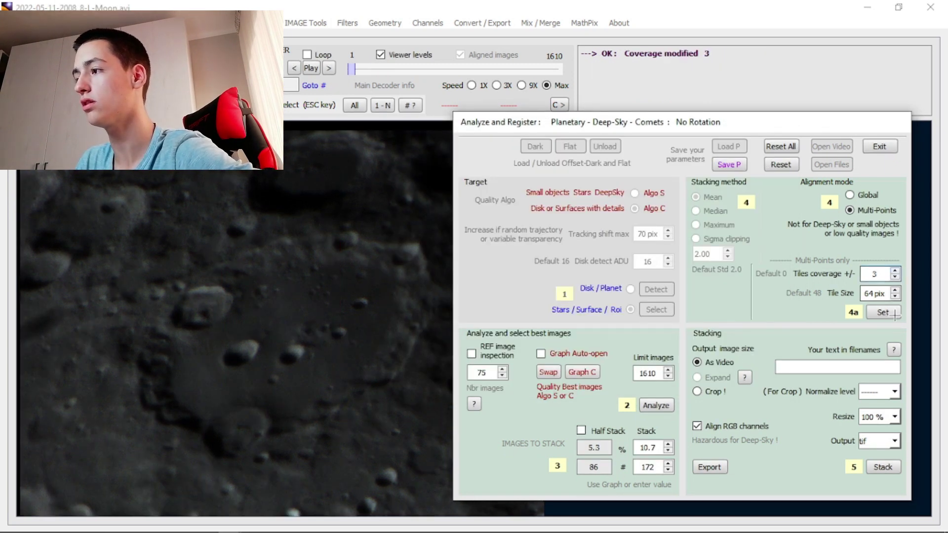
pyautogui.click(894, 314)
pyautogui.click(883, 466)
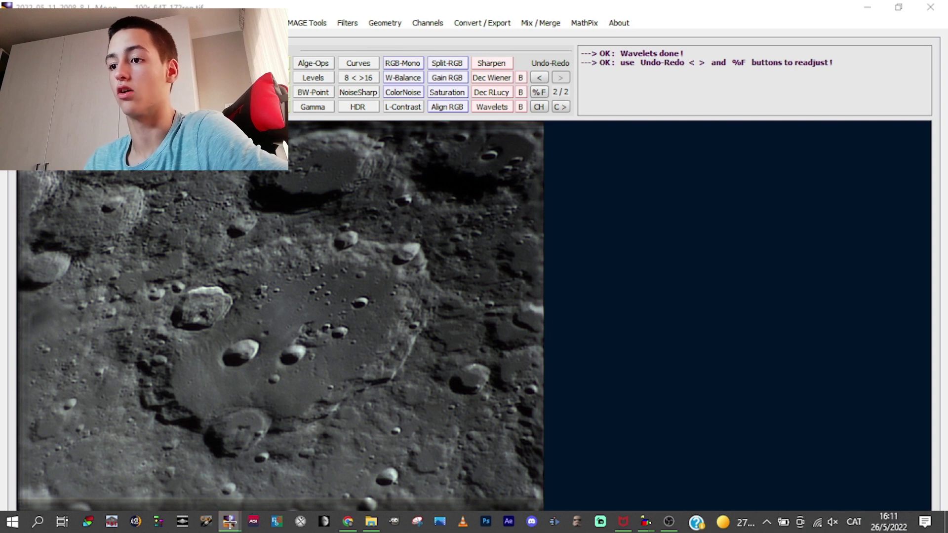
# Step: Switch to the AstroSurface session with the 1610-image stack and open its stacked result for editing
pyautogui.moveTo(229, 522)
pyautogui.click(192, 489)
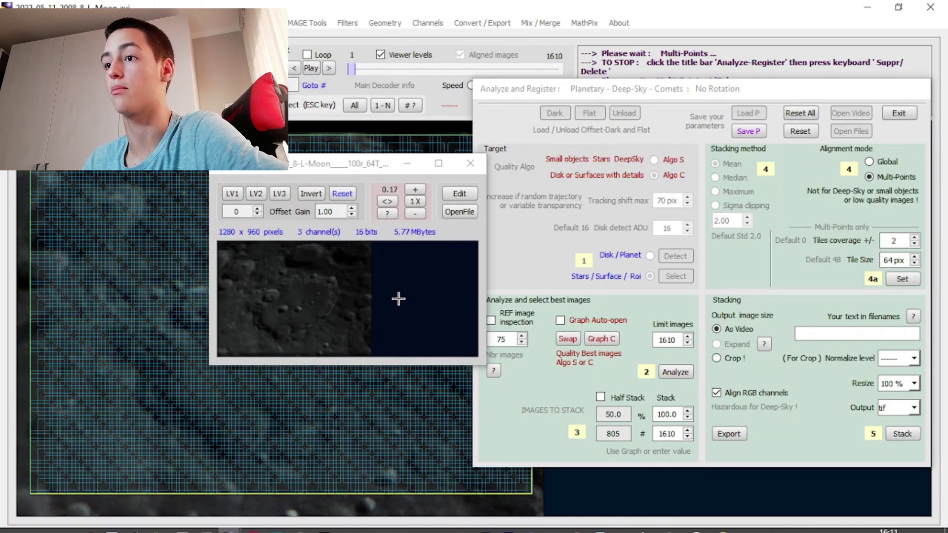
pyautogui.click(457, 193)
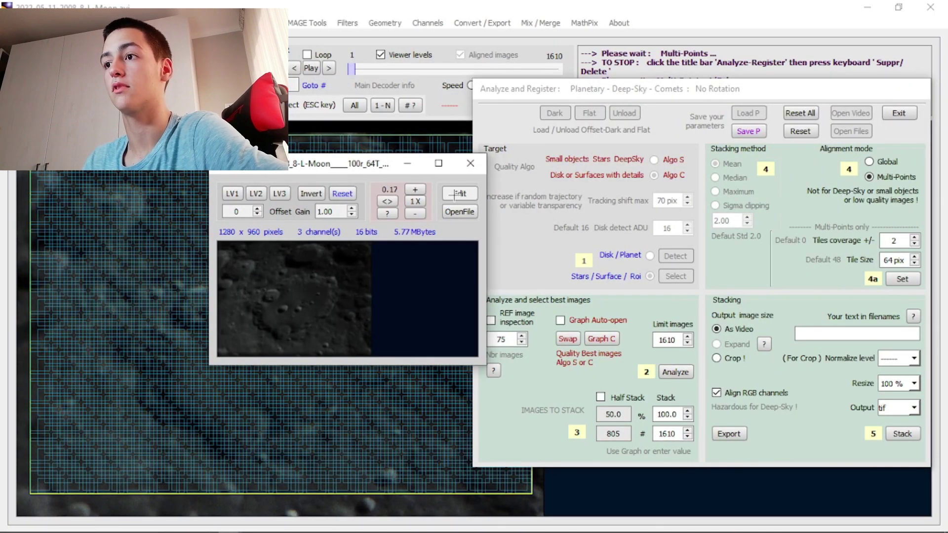
pyautogui.click(377, 203)
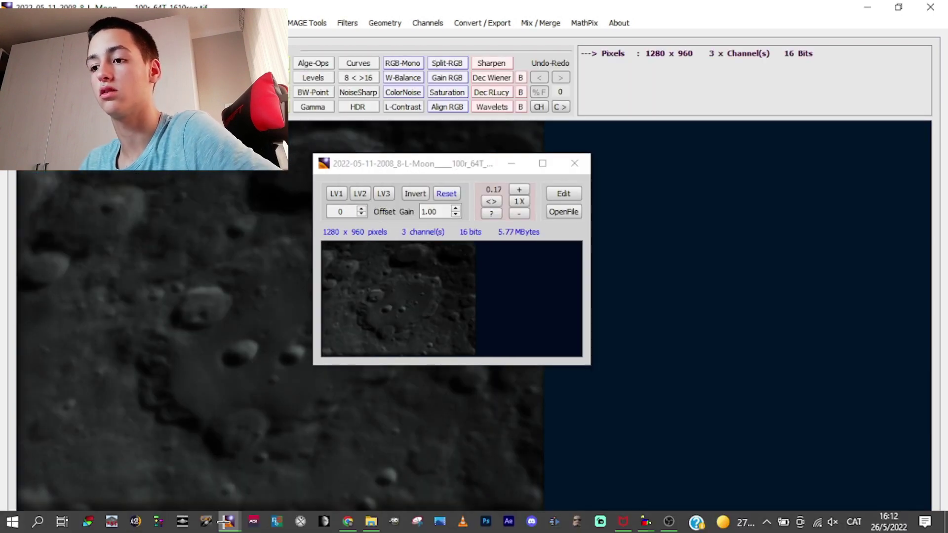
# Step: Compare the sharpened 172-image stack with the unprocessed 1610-image stack by switching between the two sessions
pyautogui.moveTo(229, 522)
pyautogui.click(296, 477)
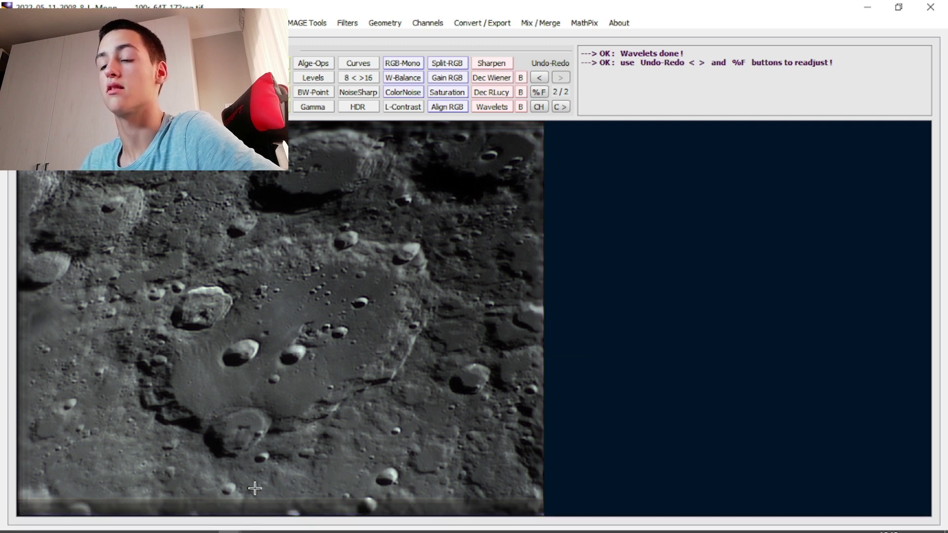
pyautogui.click(226, 520)
pyautogui.click(190, 487)
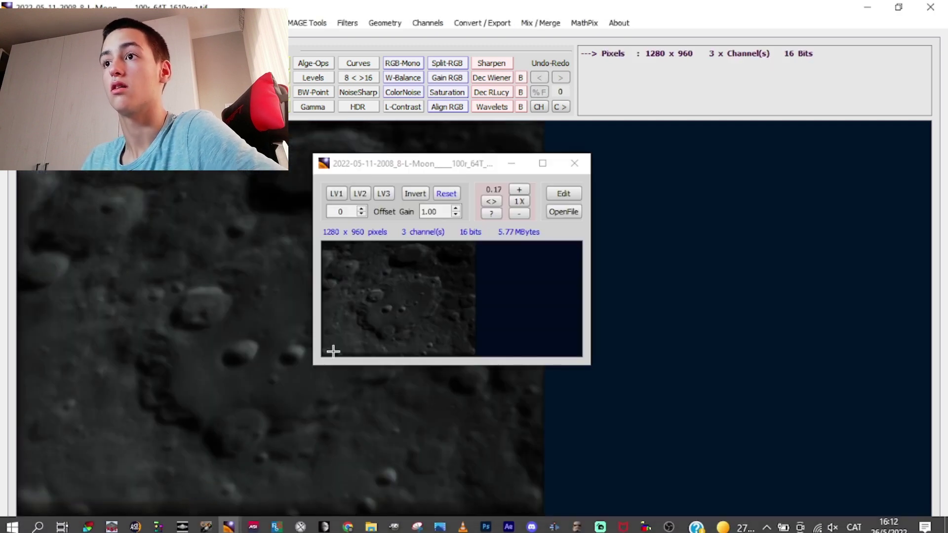
# Step: Close the preview window, test Wavelets with the loaded settings on the large crater region, and apply them to the whole 1610-image stack
pyautogui.click(559, 184)
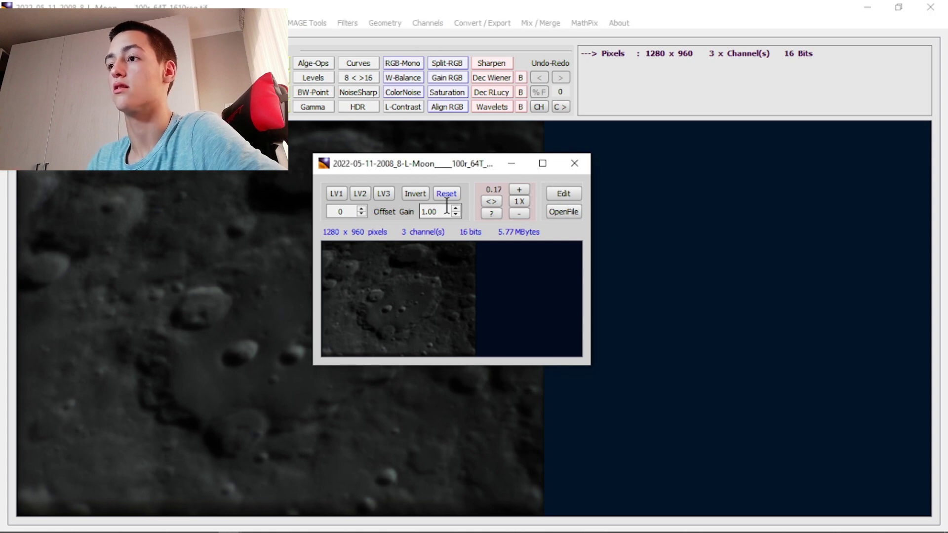
pyautogui.click(575, 164)
pyautogui.click(492, 107)
pyautogui.moveTo(163, 222); pyautogui.dragTo(529, 424)
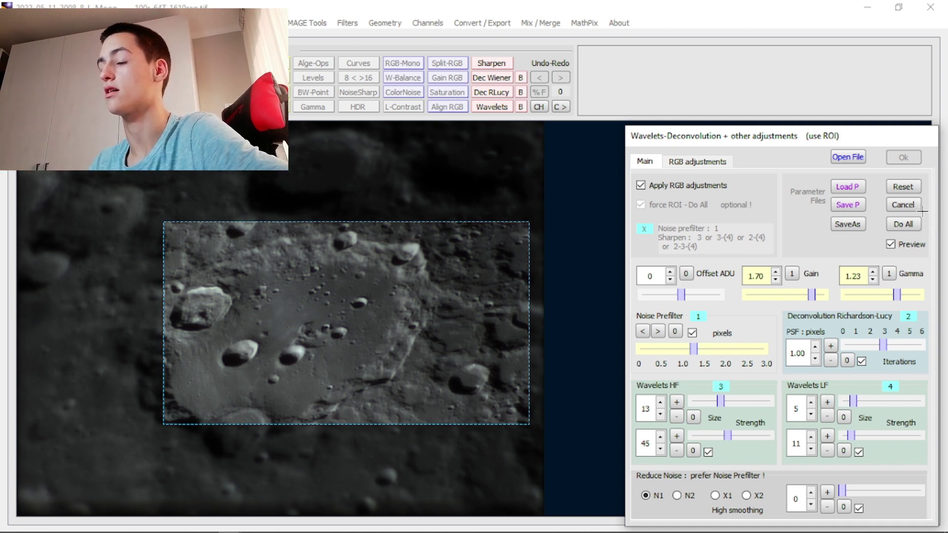
pyautogui.click(898, 224)
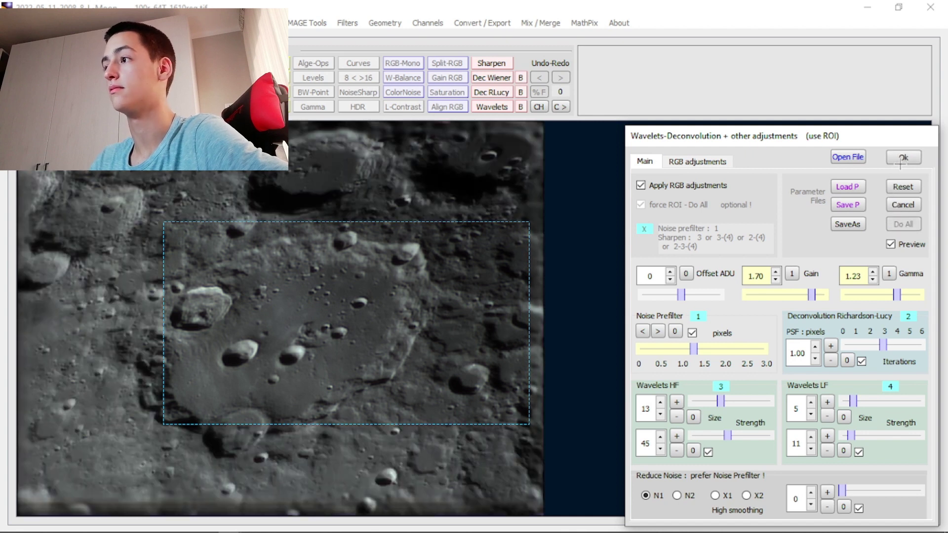
pyautogui.click(903, 157)
# Step: Save the sharpened 1610-image stack to its existing file
pyautogui.click(15, 23)
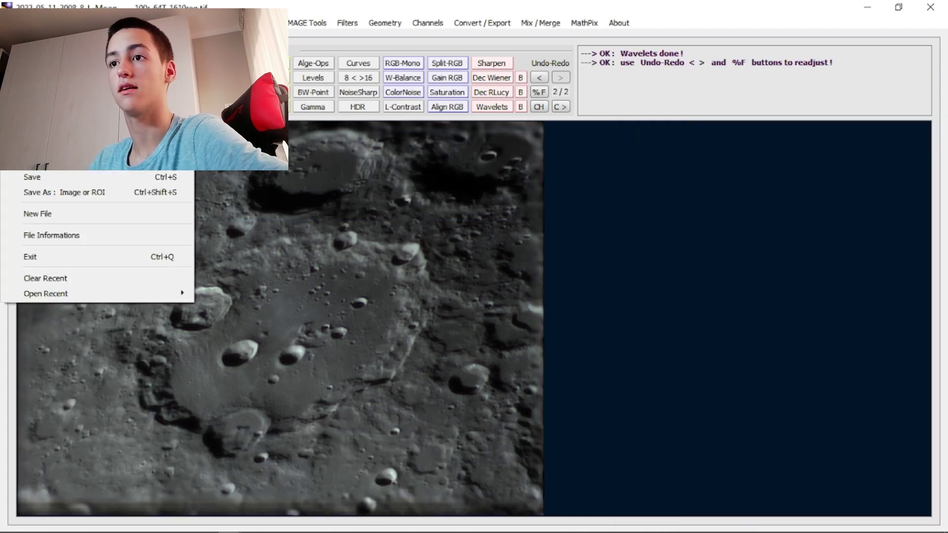
pyautogui.click(46, 176)
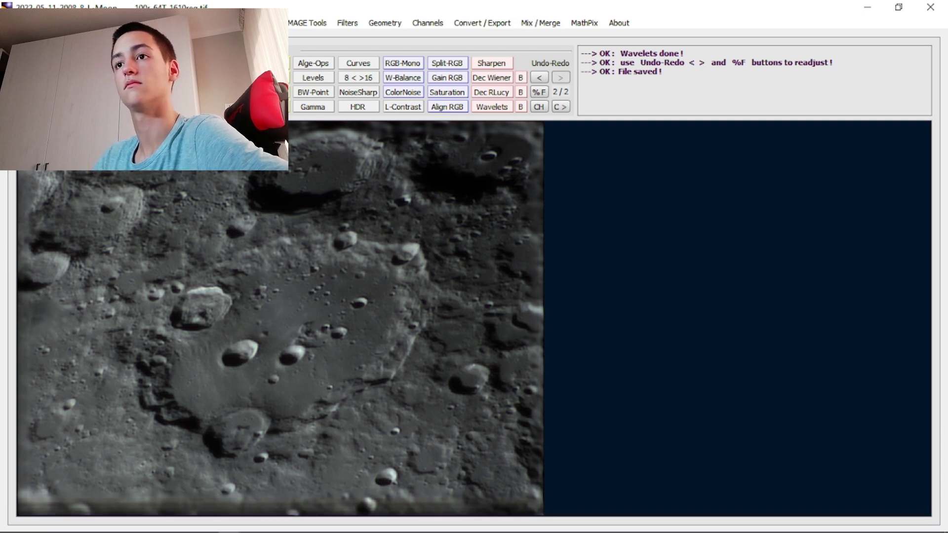
pyautogui.click(15, 23)
pyautogui.click(38, 176)
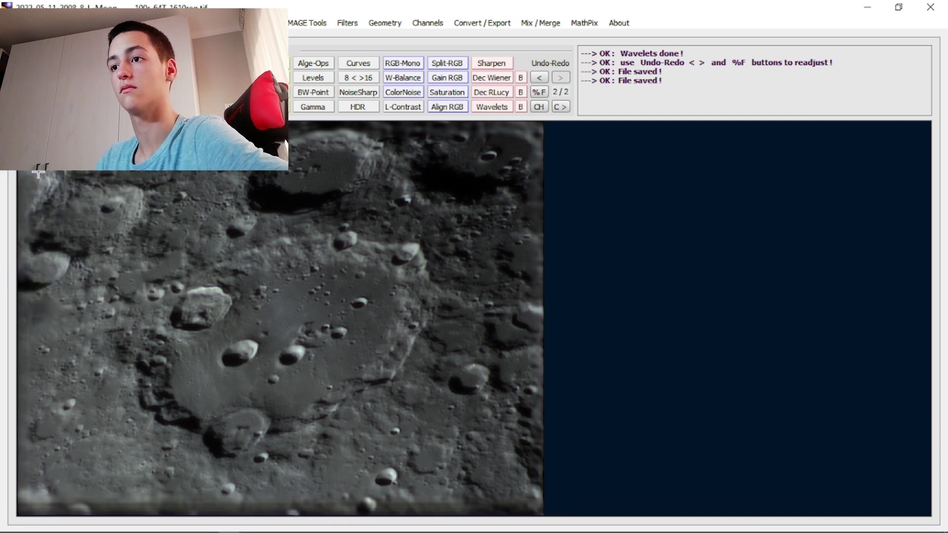
# Step: Save the 1610-image stack as a TIFF named 2 in the Escriptori folder and close that session
pyautogui.click(15, 22)
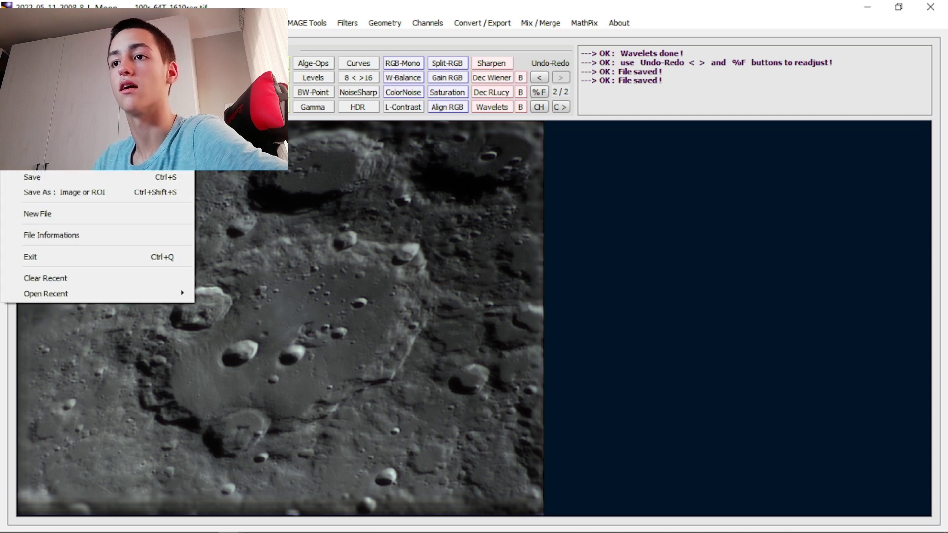
pyautogui.click(39, 192)
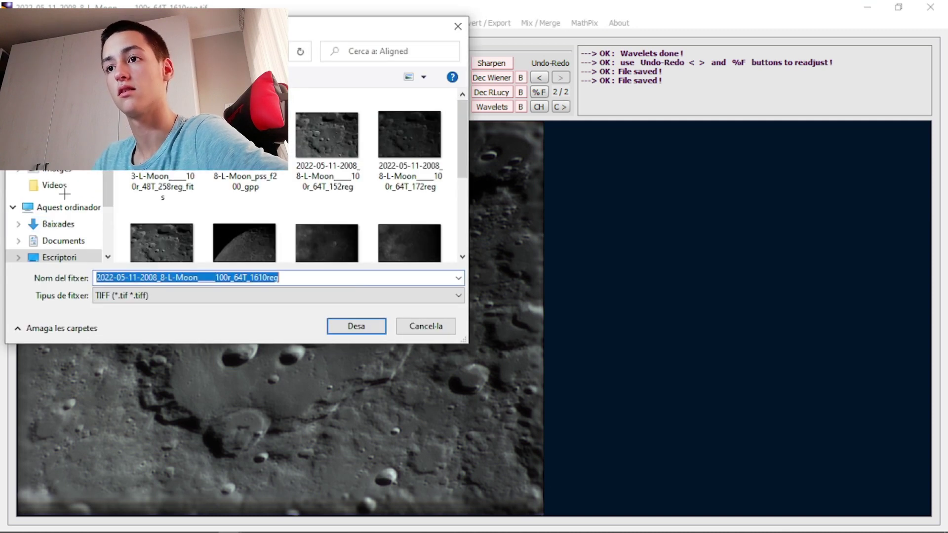
pyautogui.click(60, 258)
pyautogui.doubleClick(307, 278)
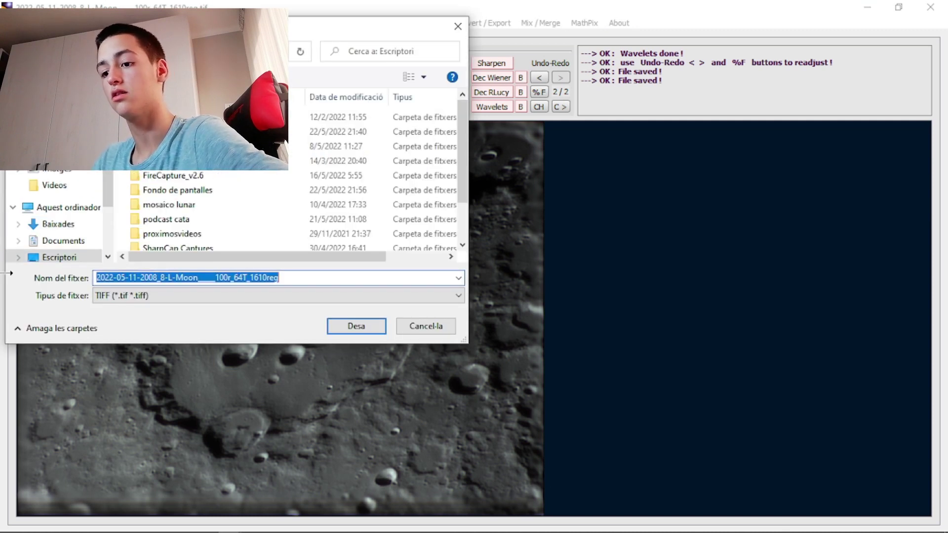
pyautogui.write('2')
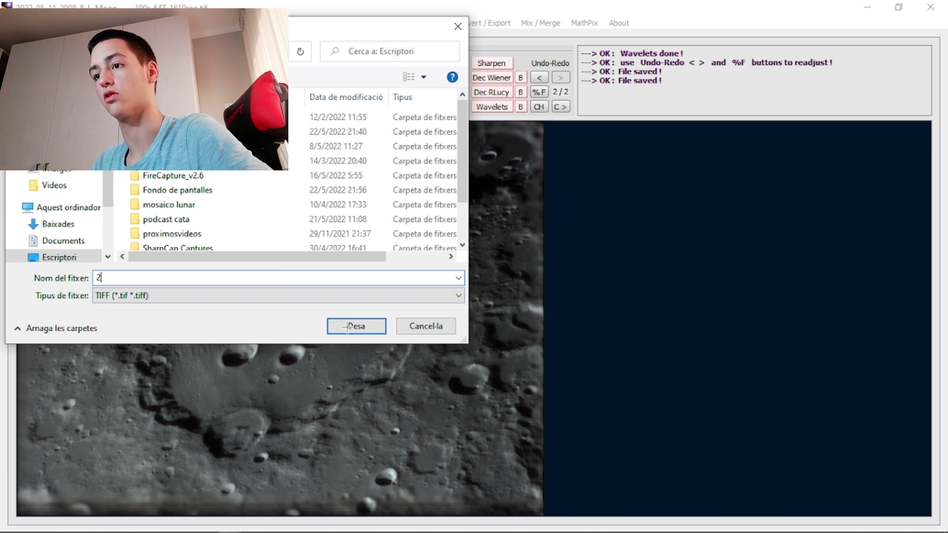
pyautogui.click(356, 326)
pyautogui.click(930, 7)
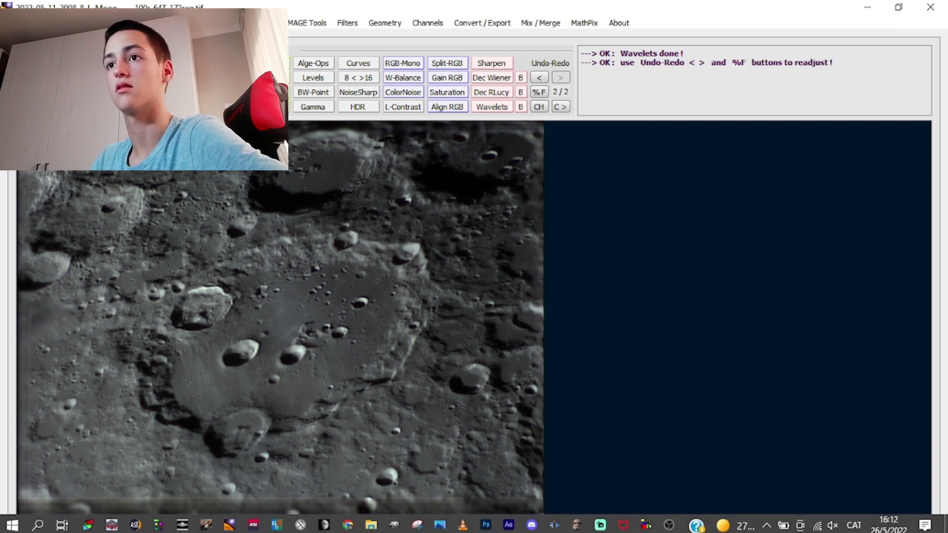
# Step: Save the sharpened 172-image stack as a TIFF named 1 in the Escriptori folder and close that session
pyautogui.click(11, 23)
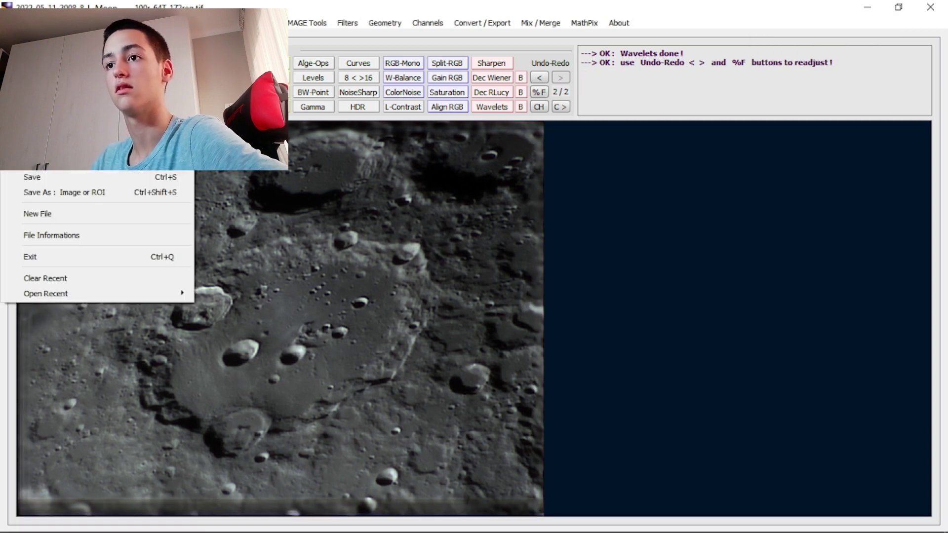
pyautogui.click(49, 192)
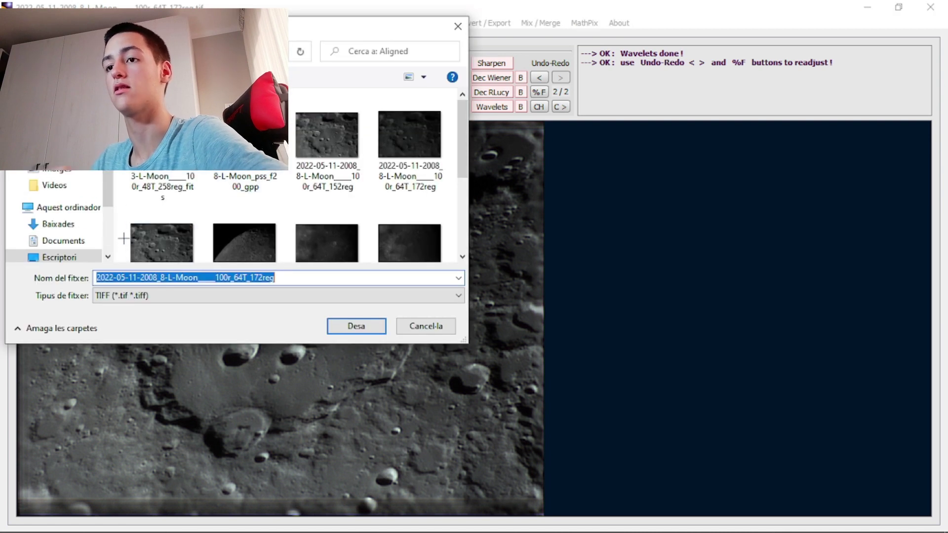
pyautogui.click(61, 259)
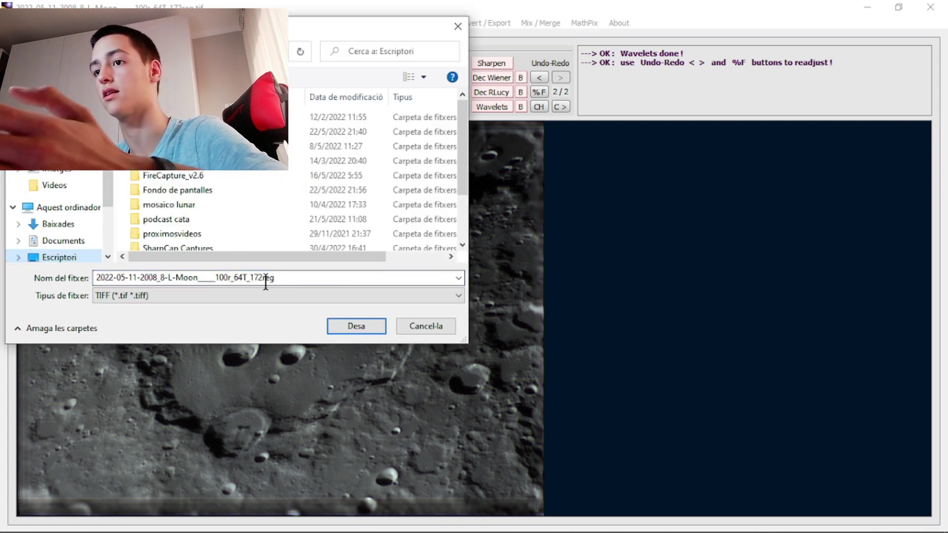
pyautogui.doubleClick(305, 278)
pyautogui.write('1')
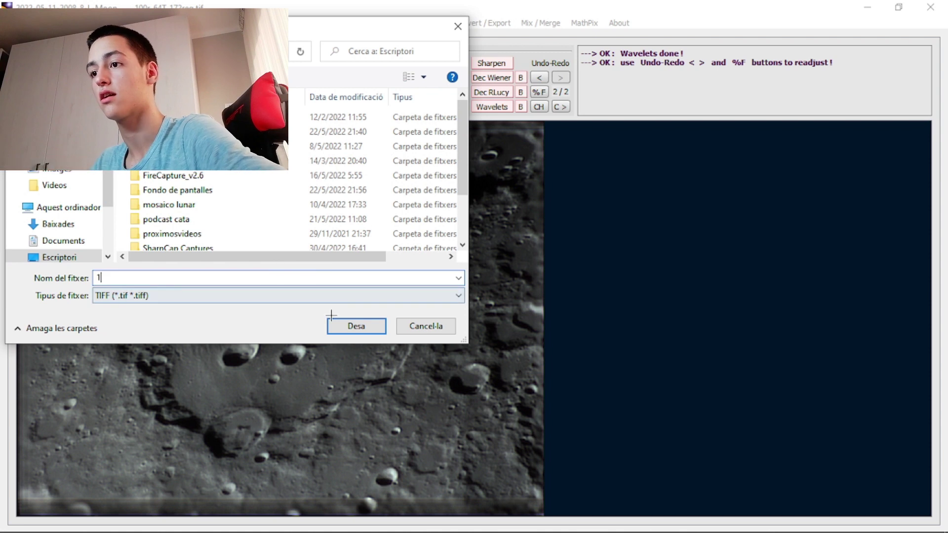
pyautogui.click(340, 326)
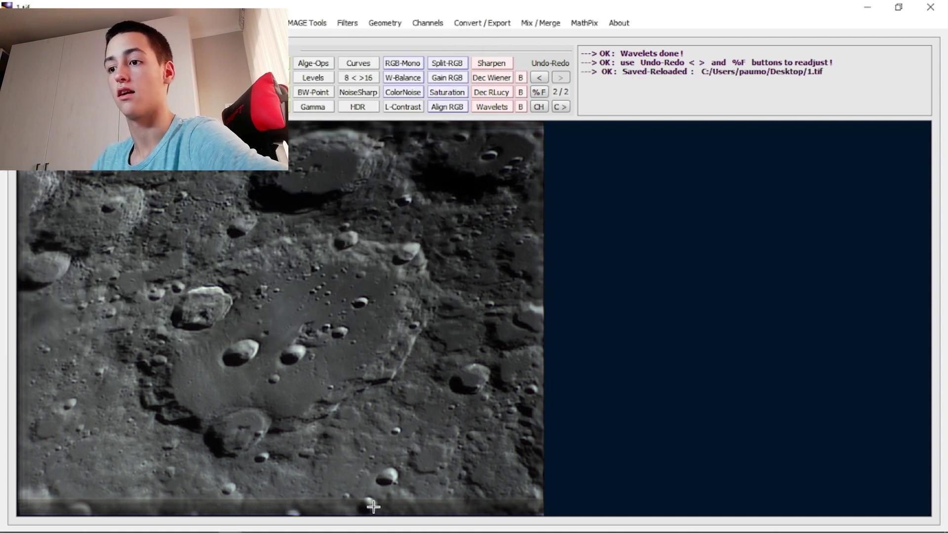
pyautogui.click(931, 7)
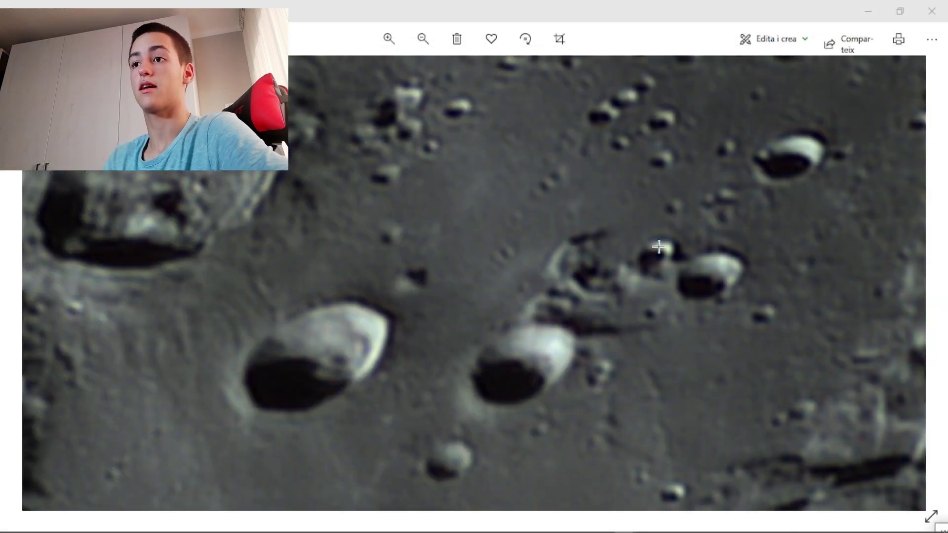